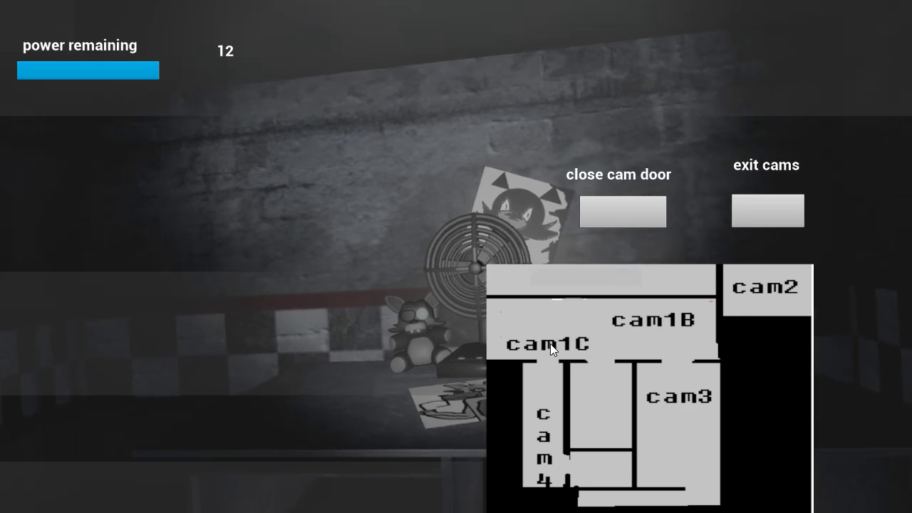
left_click(546, 385)
left_click(541, 413)
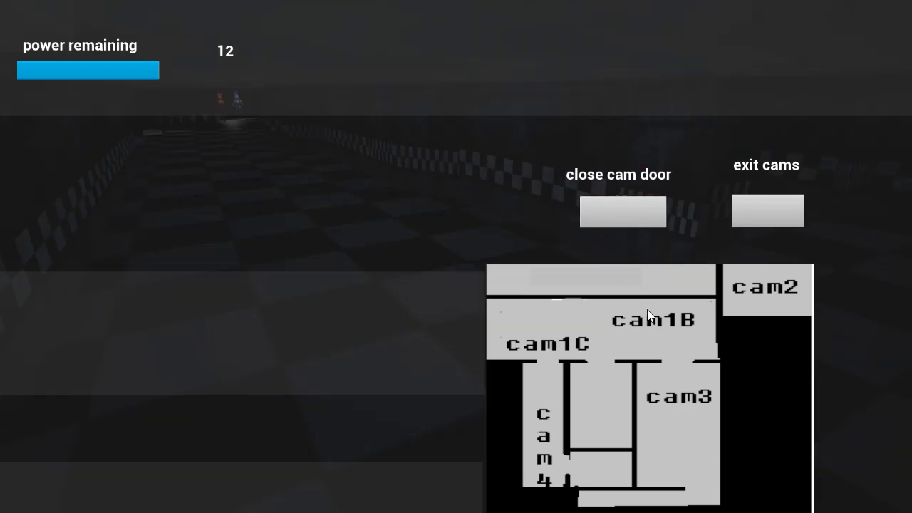
left_click(676, 411)
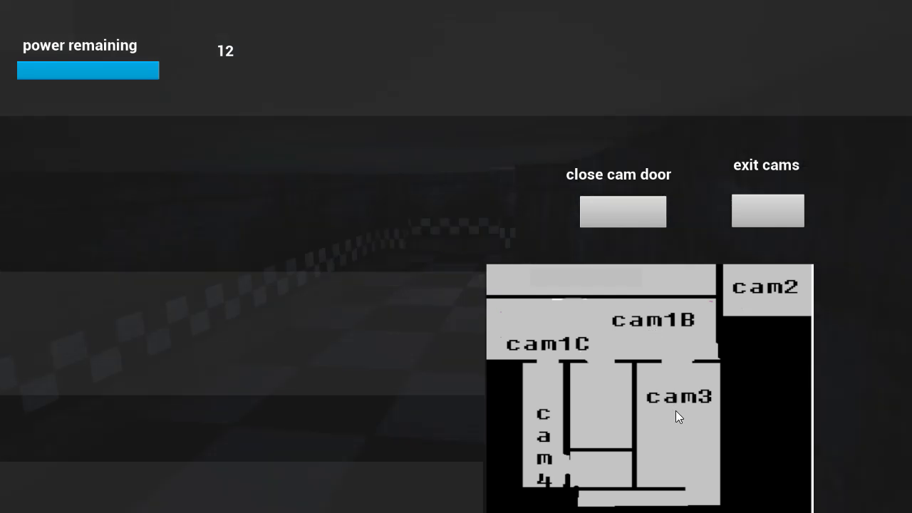
left_click(767, 282)
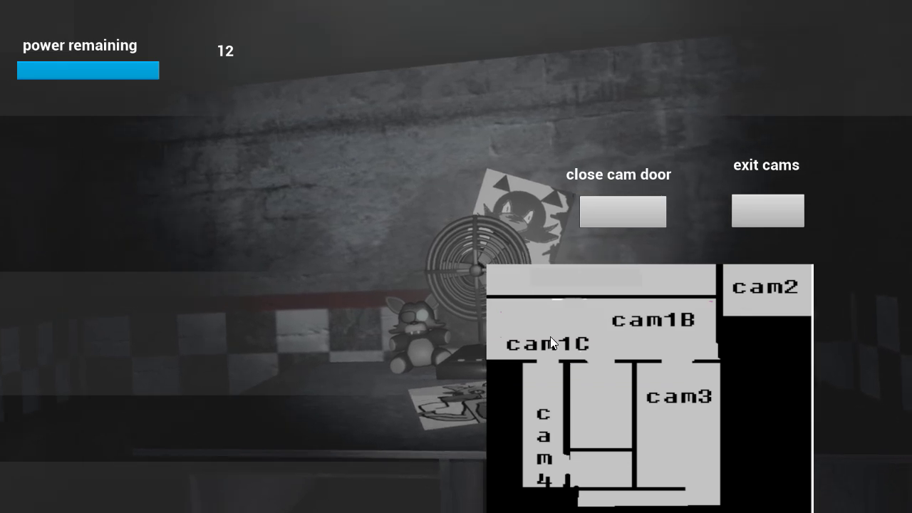
left_click(550, 343)
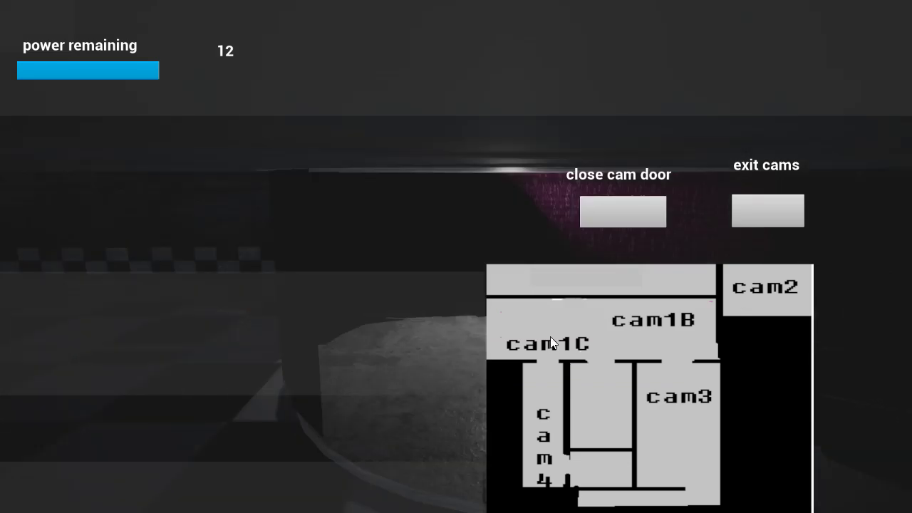
left_click(648, 324)
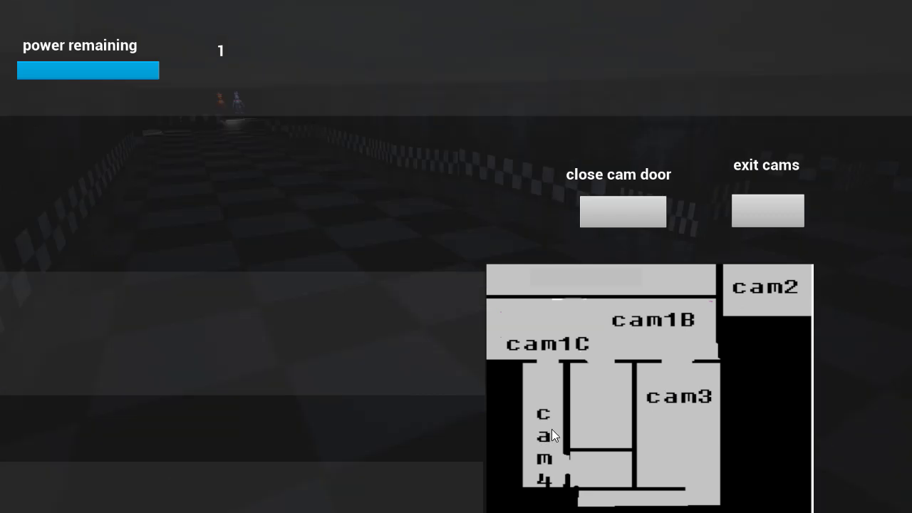
left_click(543, 349)
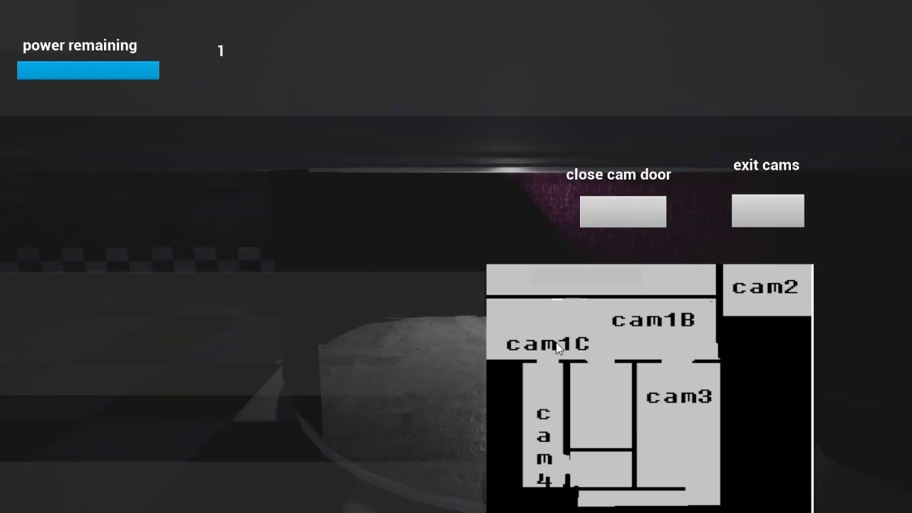
left_click(643, 313)
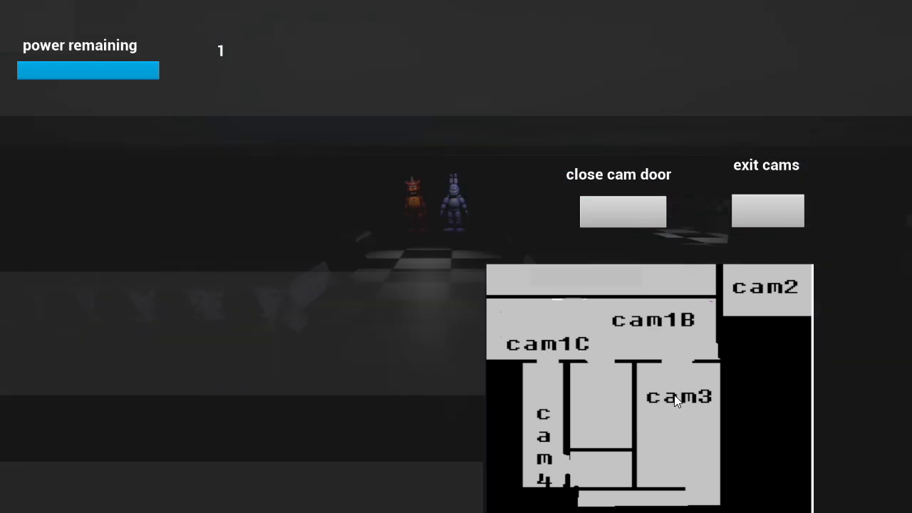
left_click(753, 285)
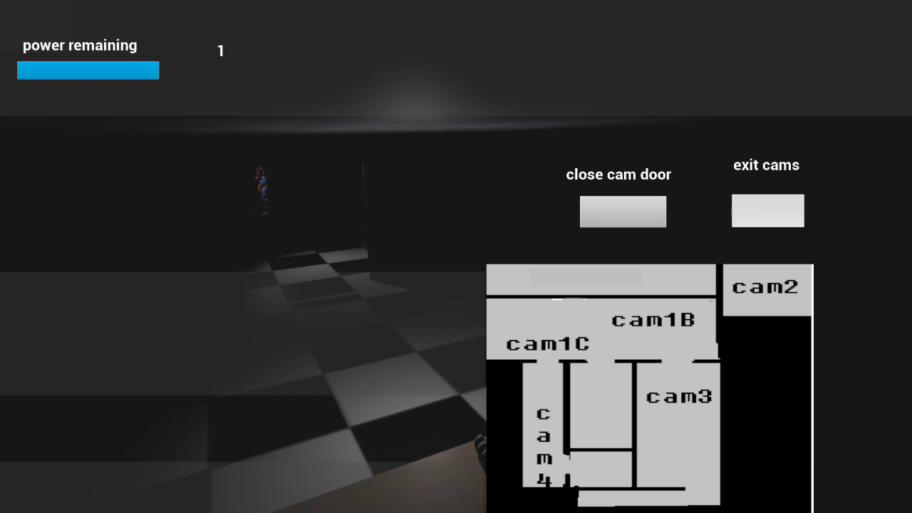
left_click(768, 211)
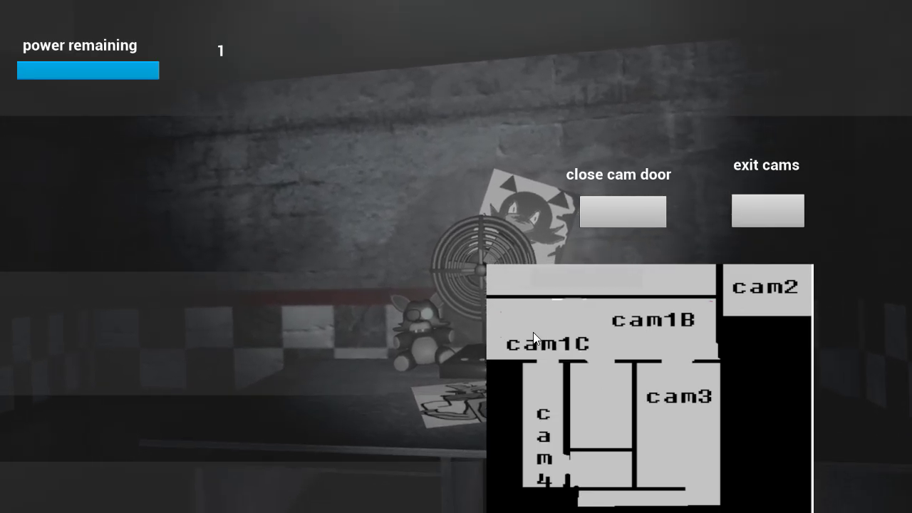
left_click(534, 343)
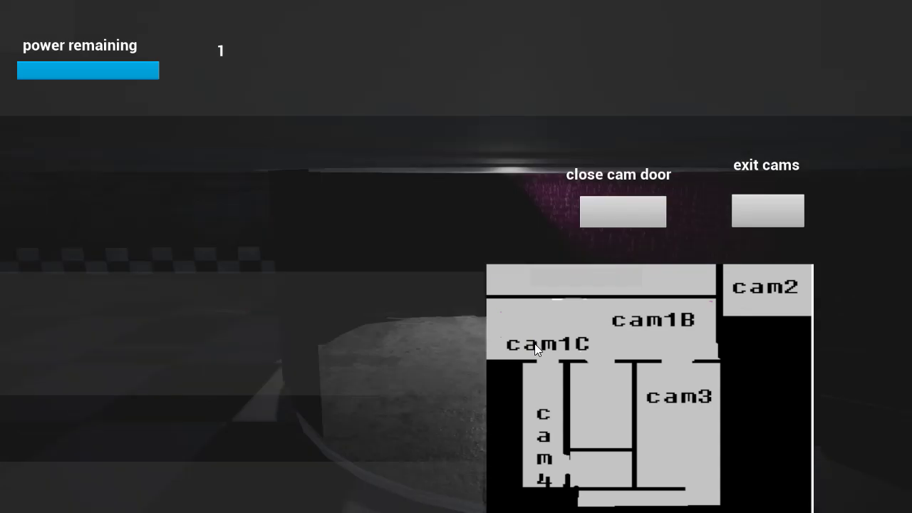
left_click(535, 408)
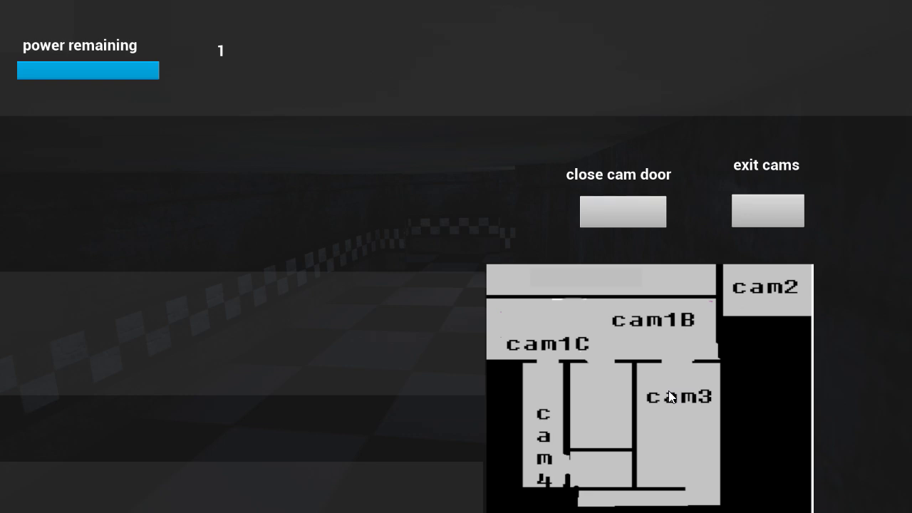
left_click(649, 320)
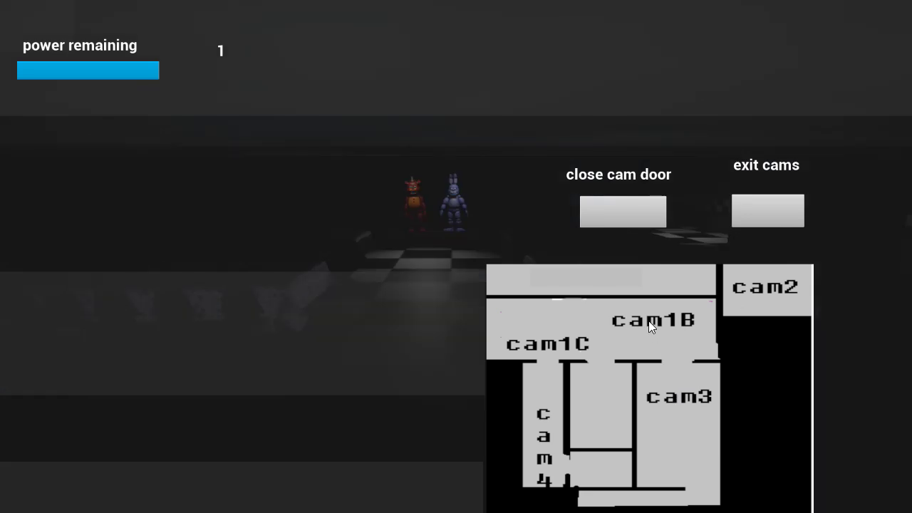
left_click(752, 291)
left_click(768, 211)
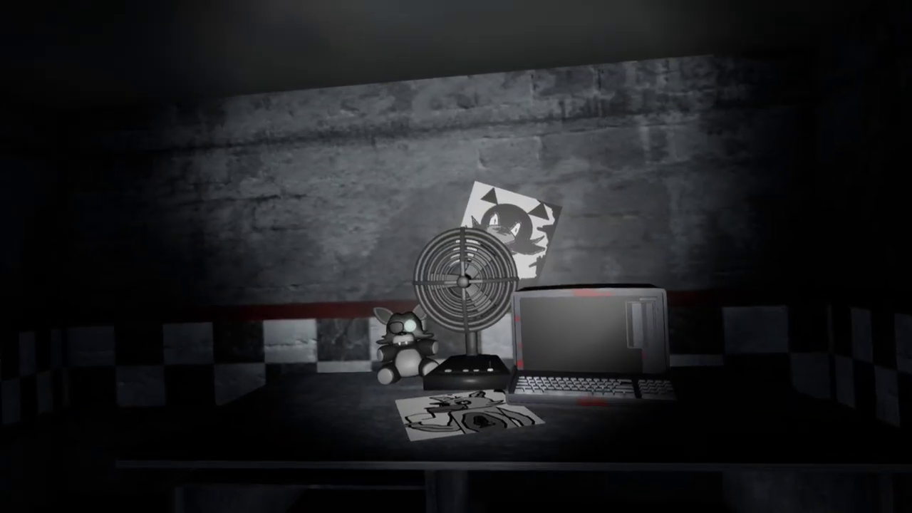
left_click(218, 408)
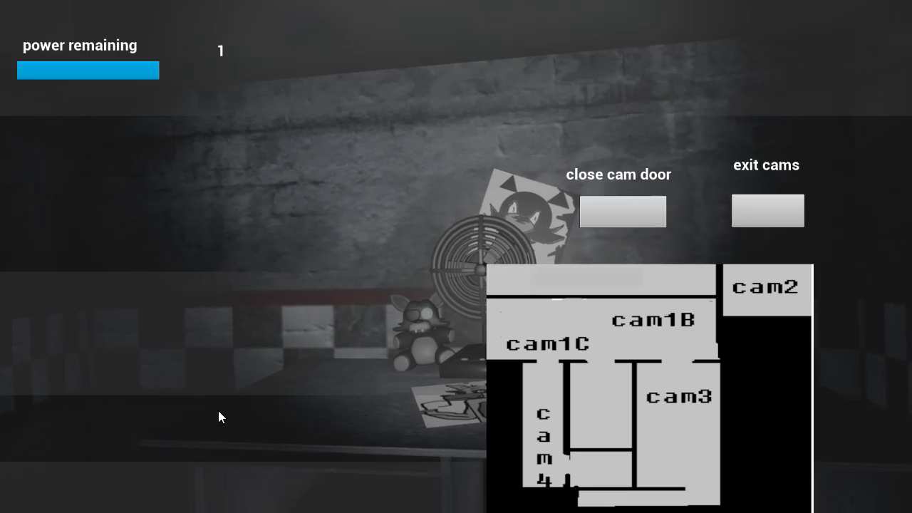
left_click(545, 344)
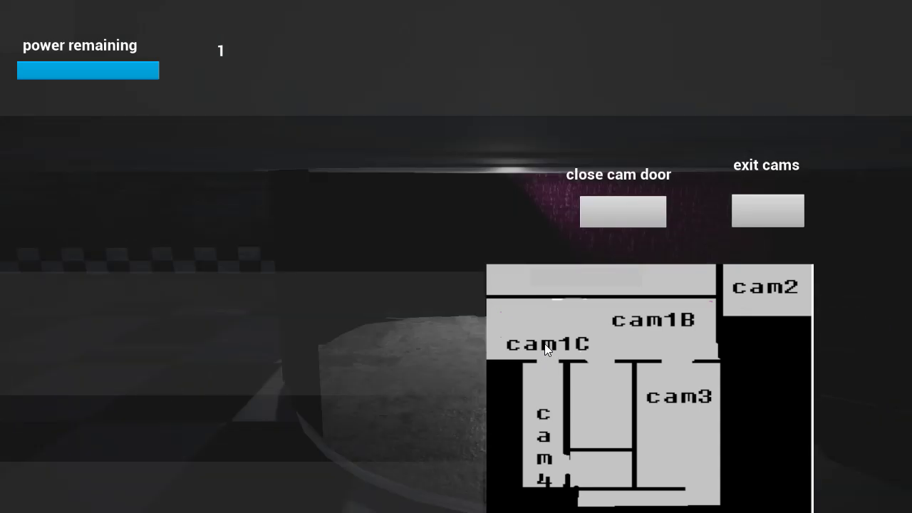
left_click(550, 447)
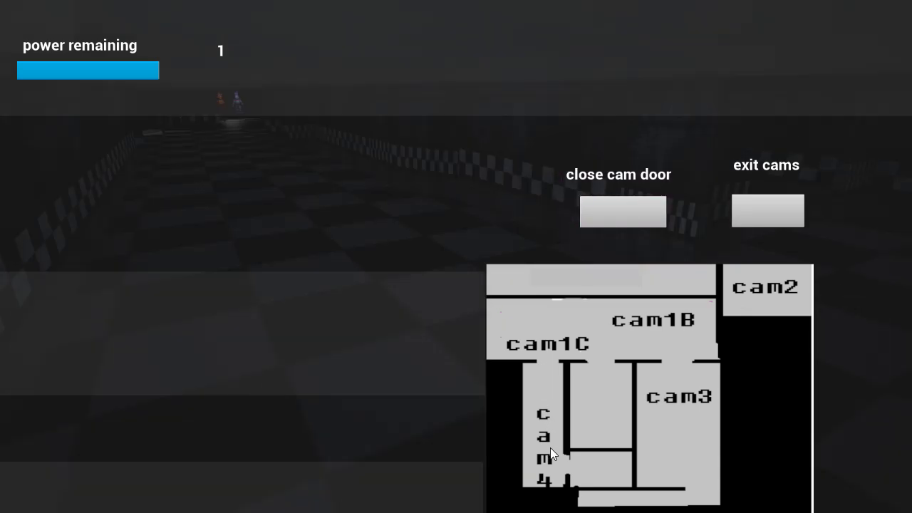
left_click(634, 312)
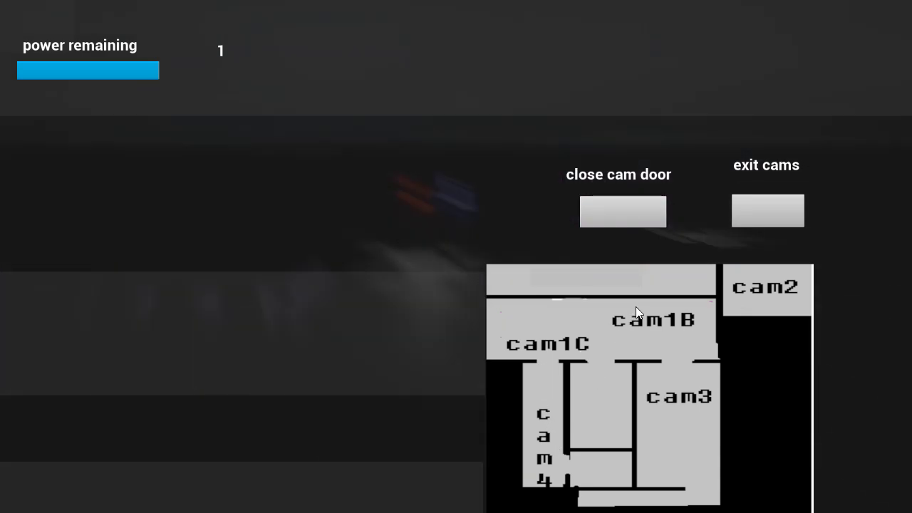
left_click(683, 412)
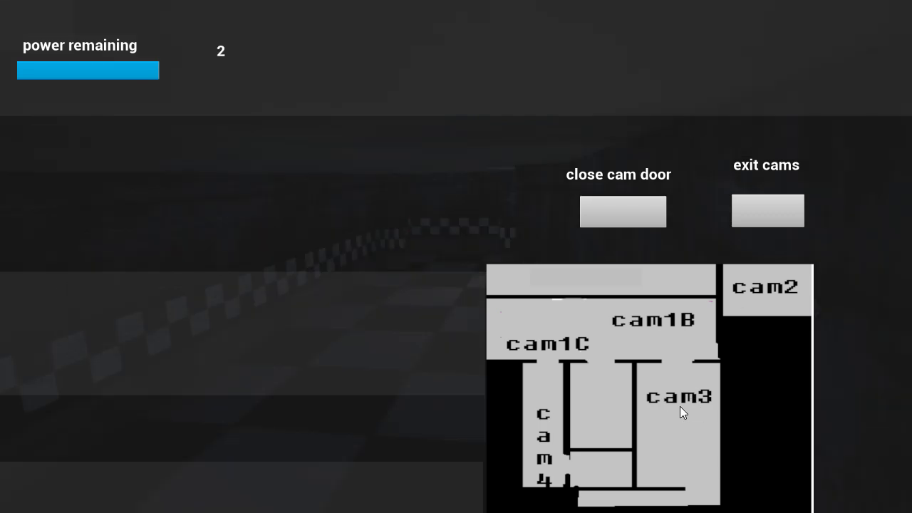
left_click(753, 292)
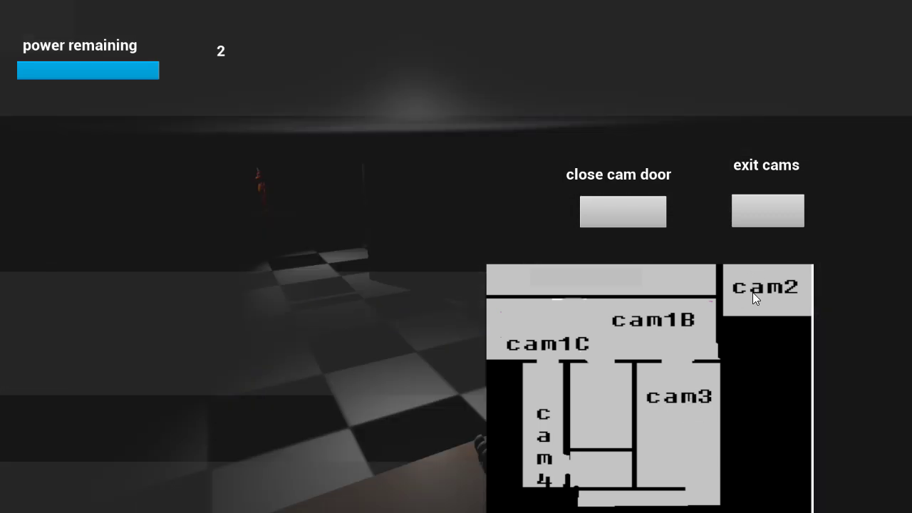
left_click(639, 329)
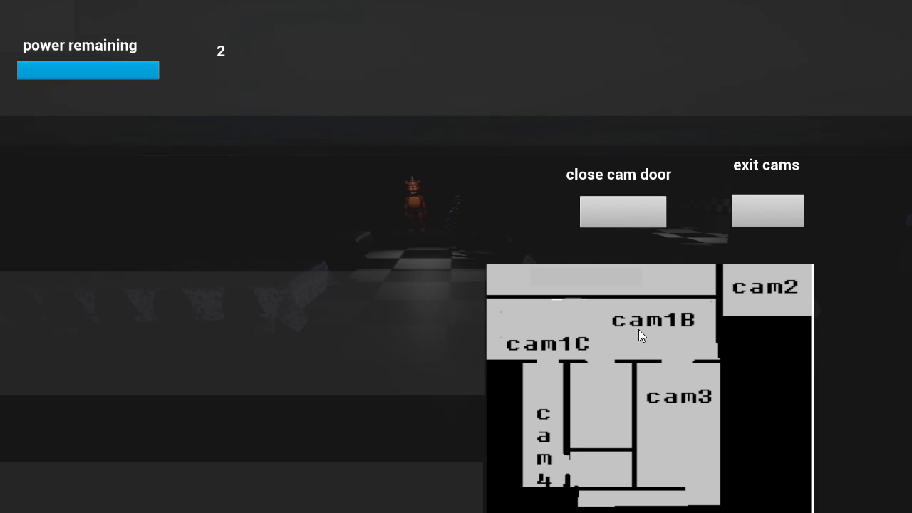
left_click(681, 386)
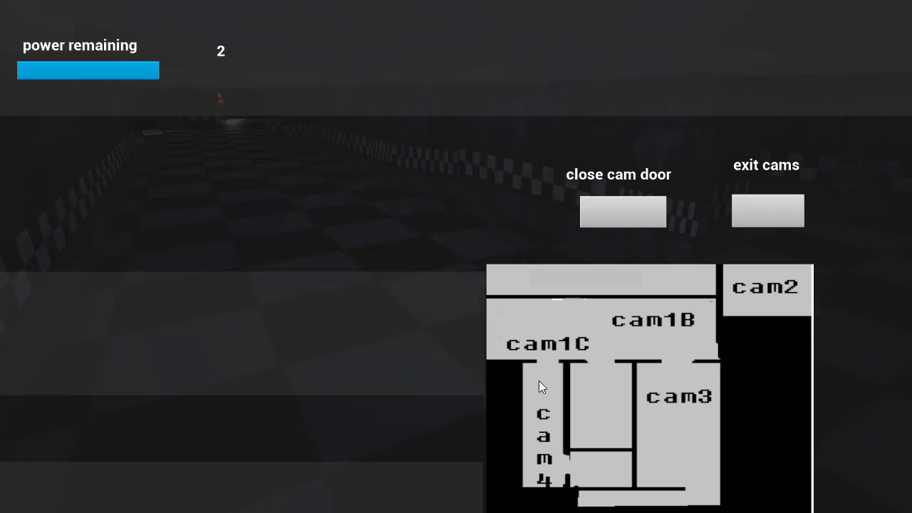
left_click(545, 328)
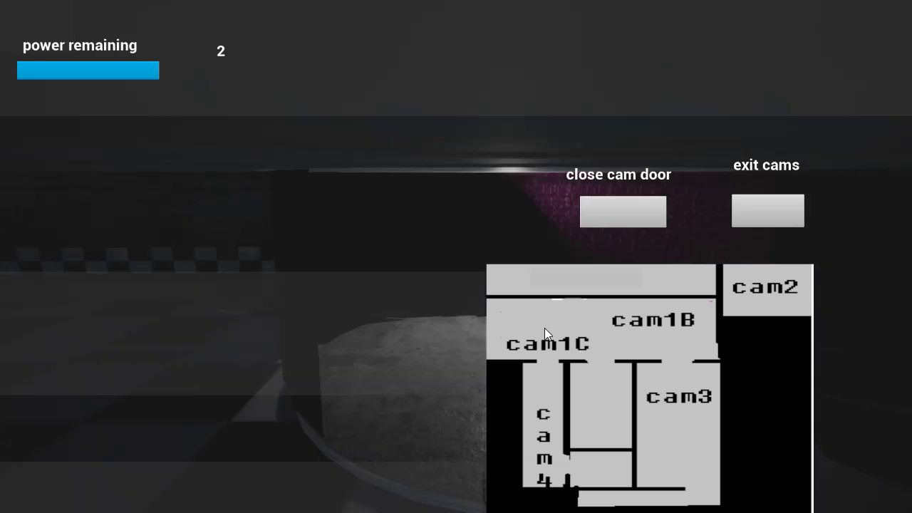
left_click(653, 325)
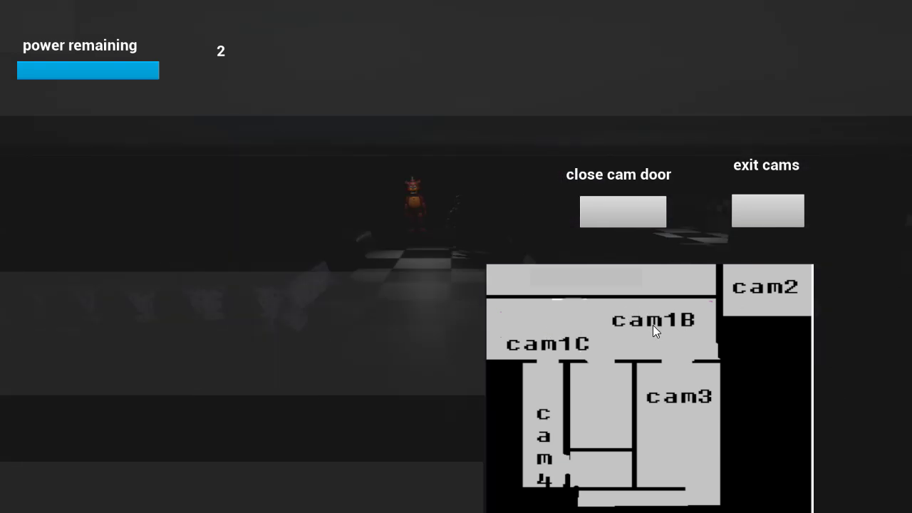
left_click(670, 395)
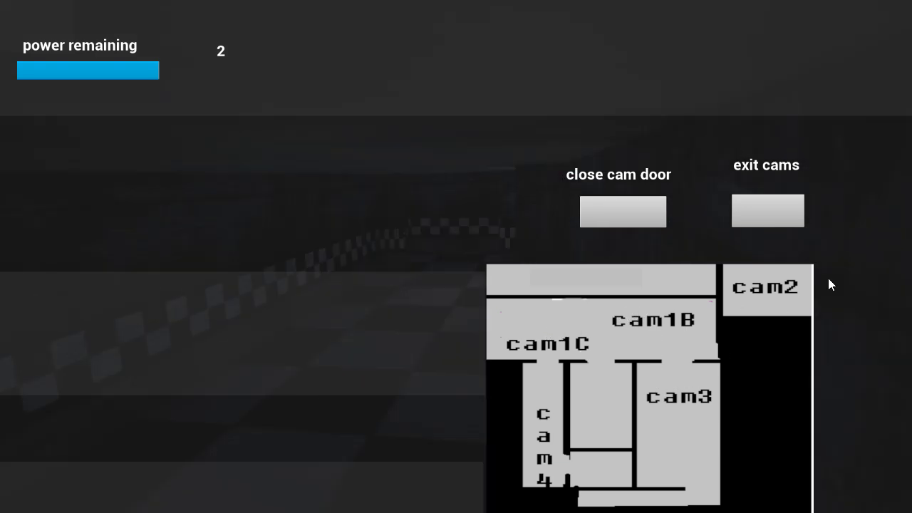
left_click(784, 305)
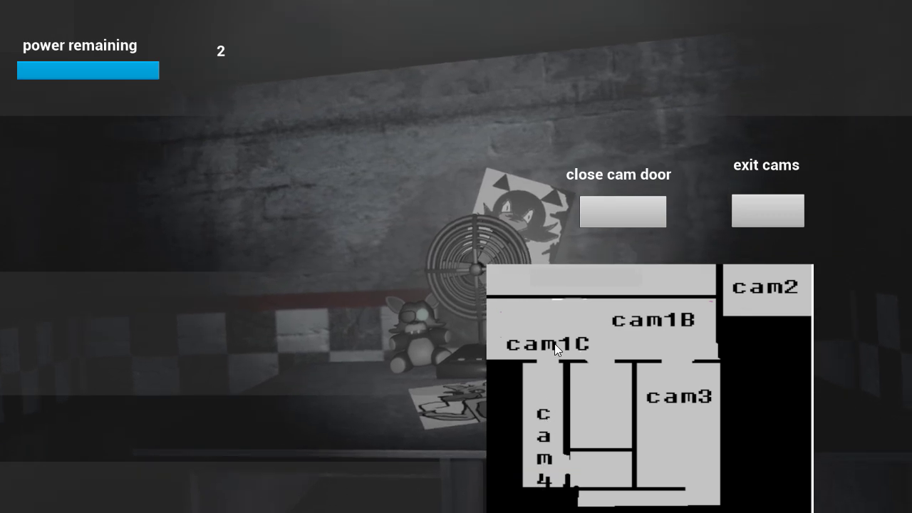
left_click(549, 371)
left_click(543, 414)
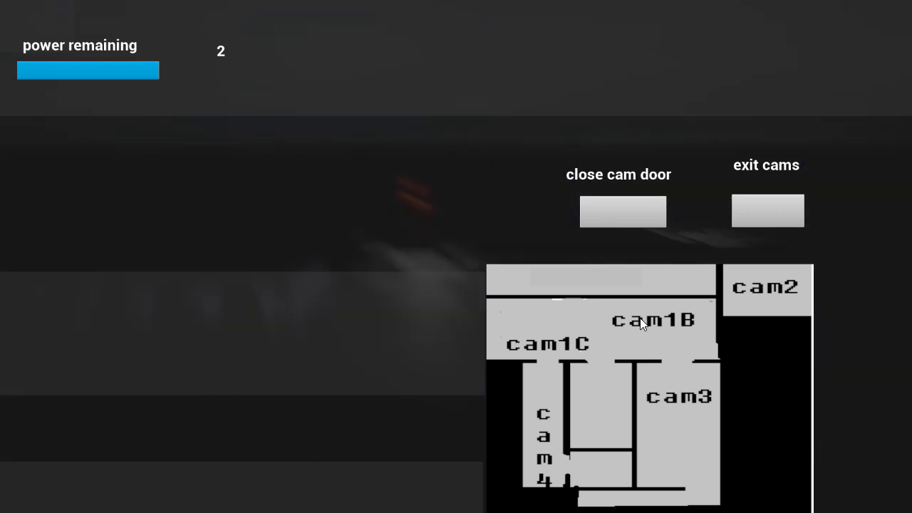
left_click(690, 398)
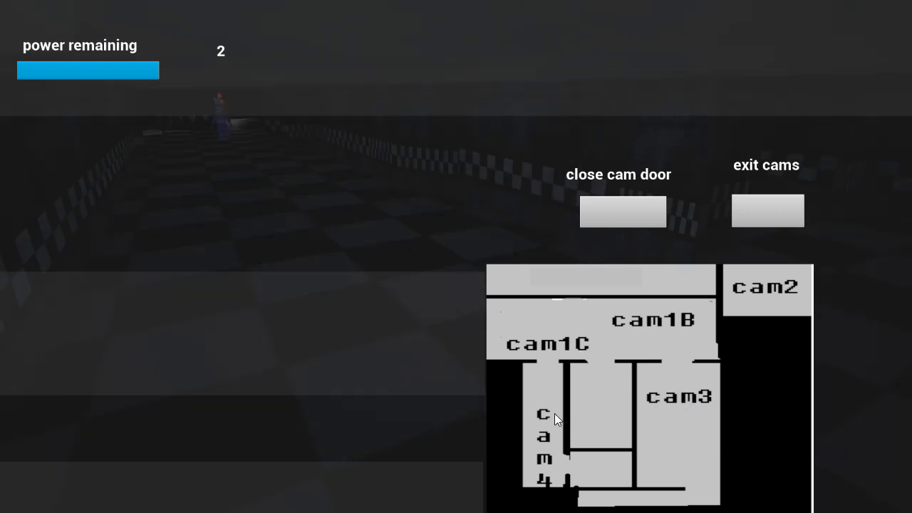